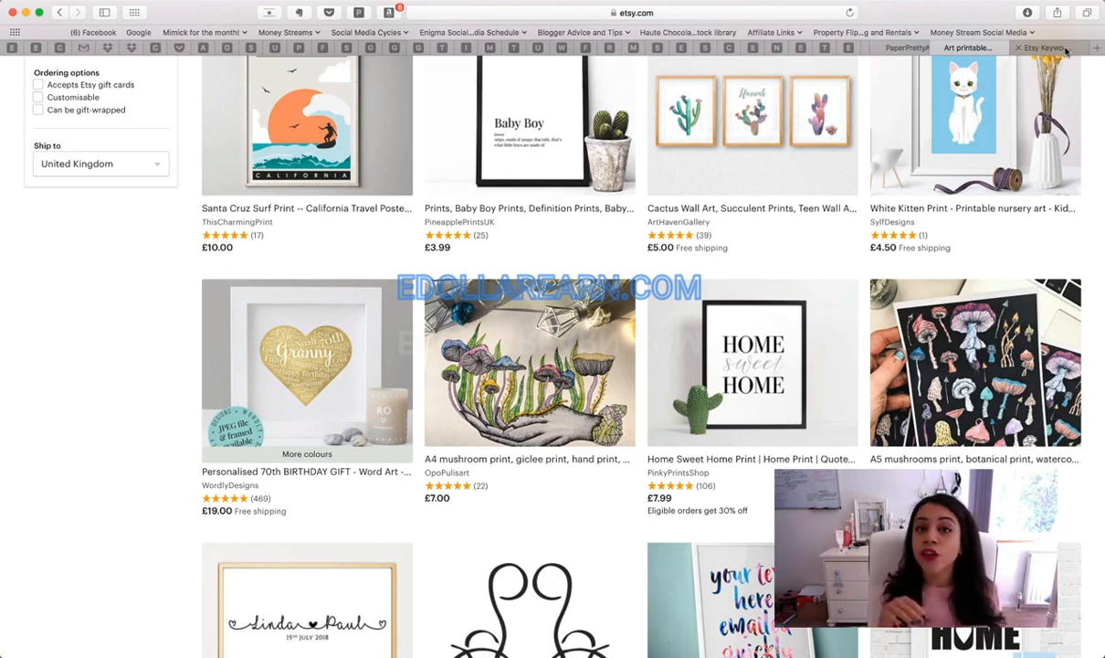
Switch to EtsyRank and open the top sellers list for the Art & Collectibles category.
left_click(1065, 49)
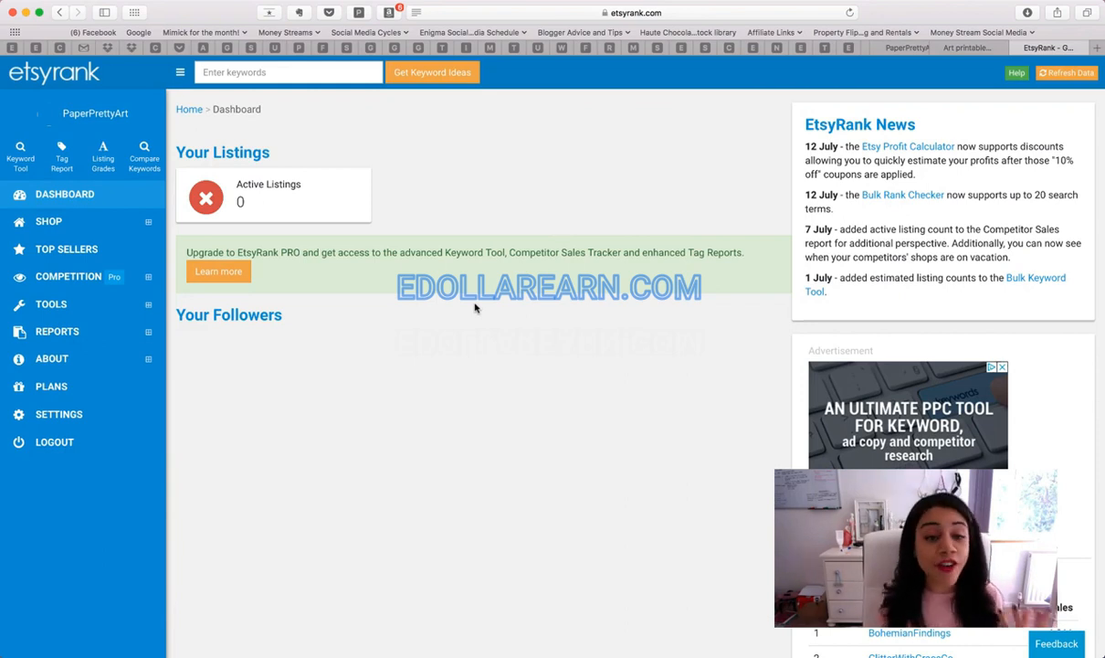
left_click(81, 256)
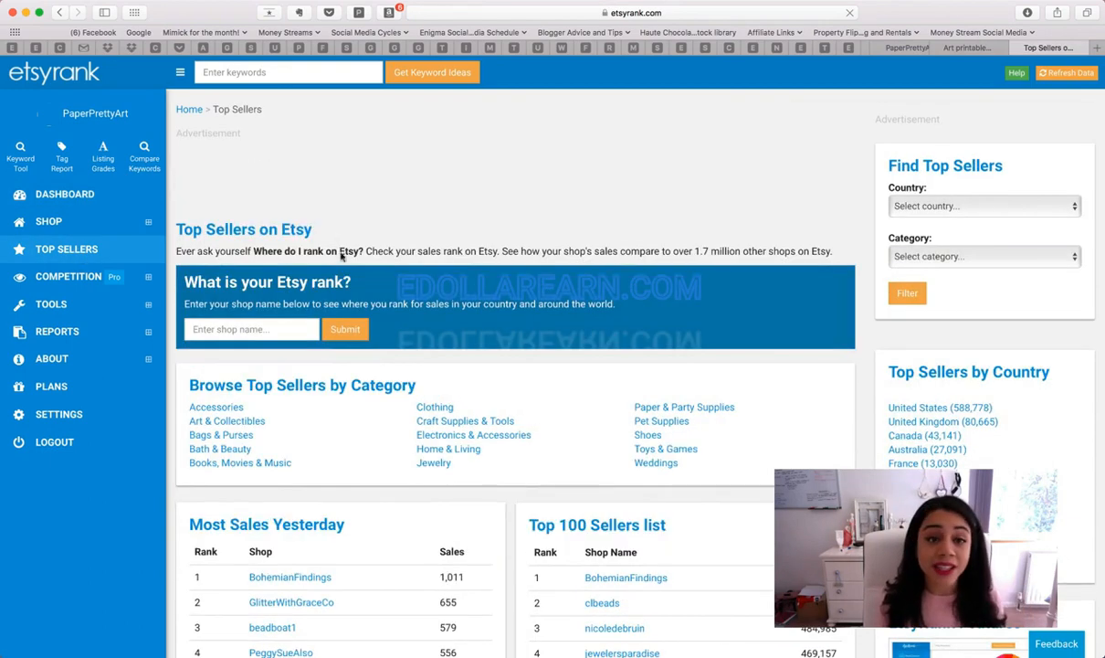
left_click(228, 423)
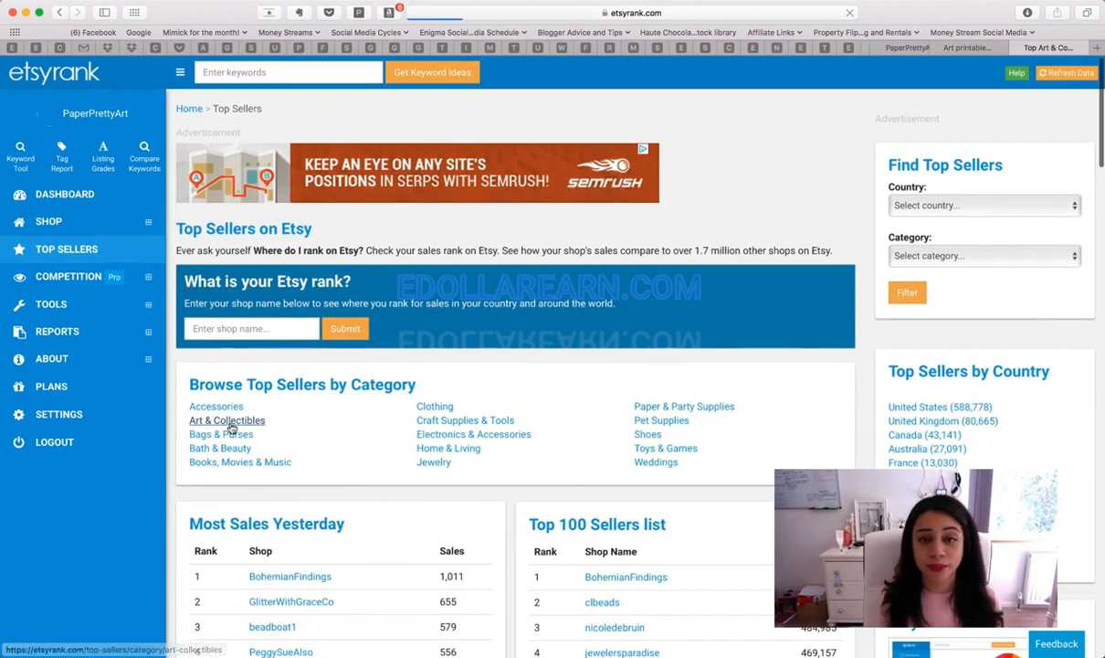
Examine the shops, countries and sales figures in the Art & Collectibles top sellers ranking.
scroll(639, 303, "down", 3)
scroll(639, 303, "down", 3)
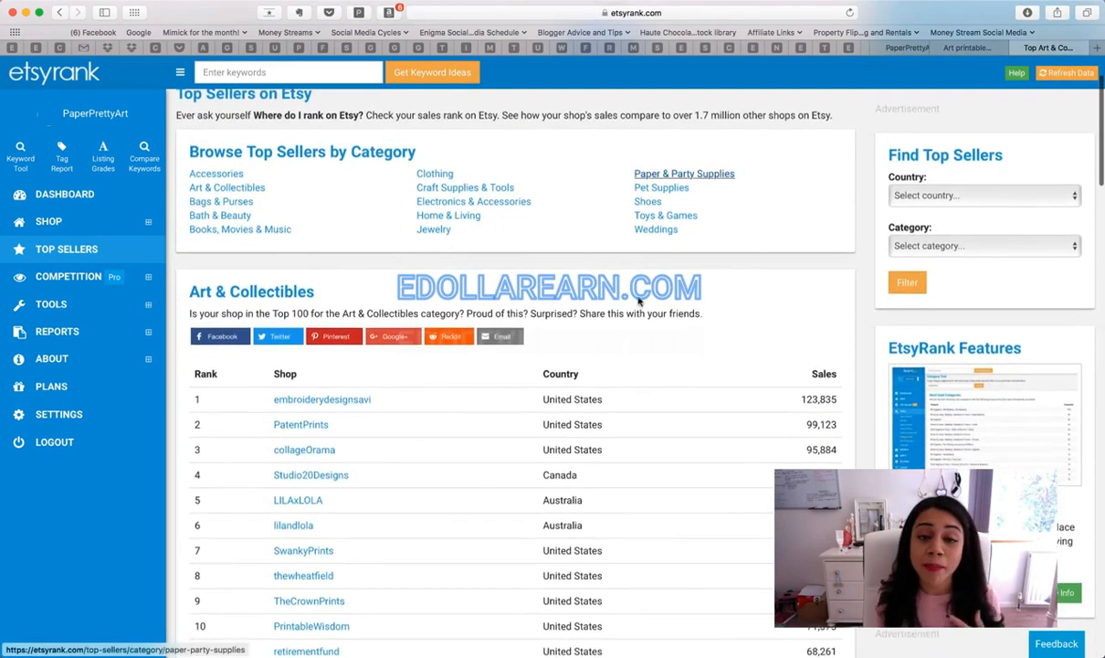
scroll(639, 301, "down", 1)
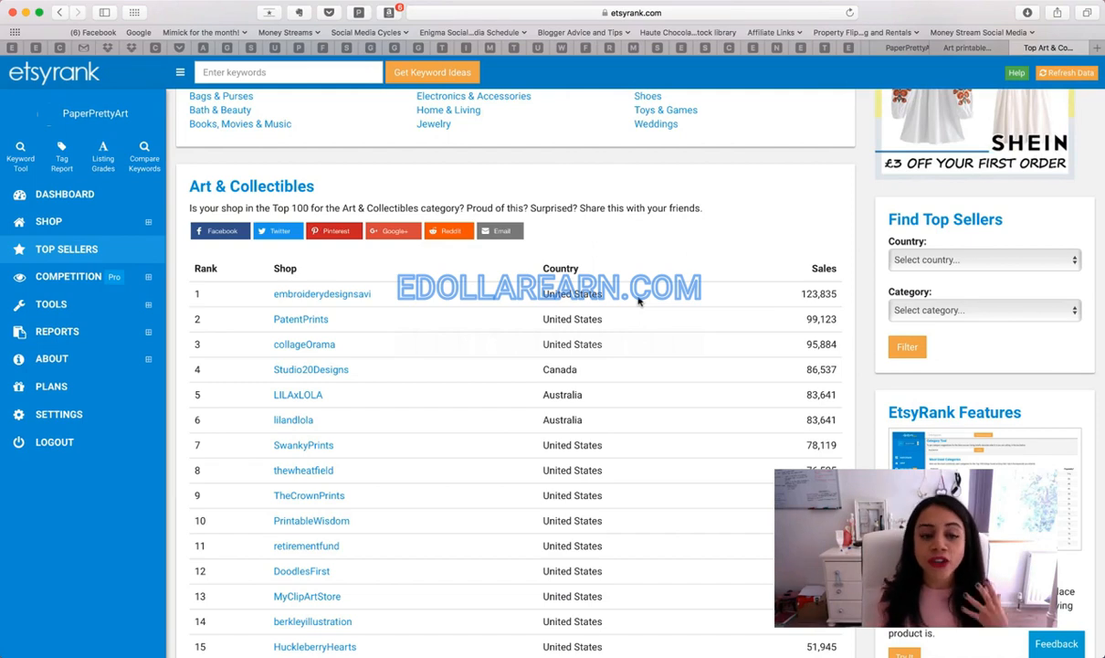
scroll(511, 287, "down", 3)
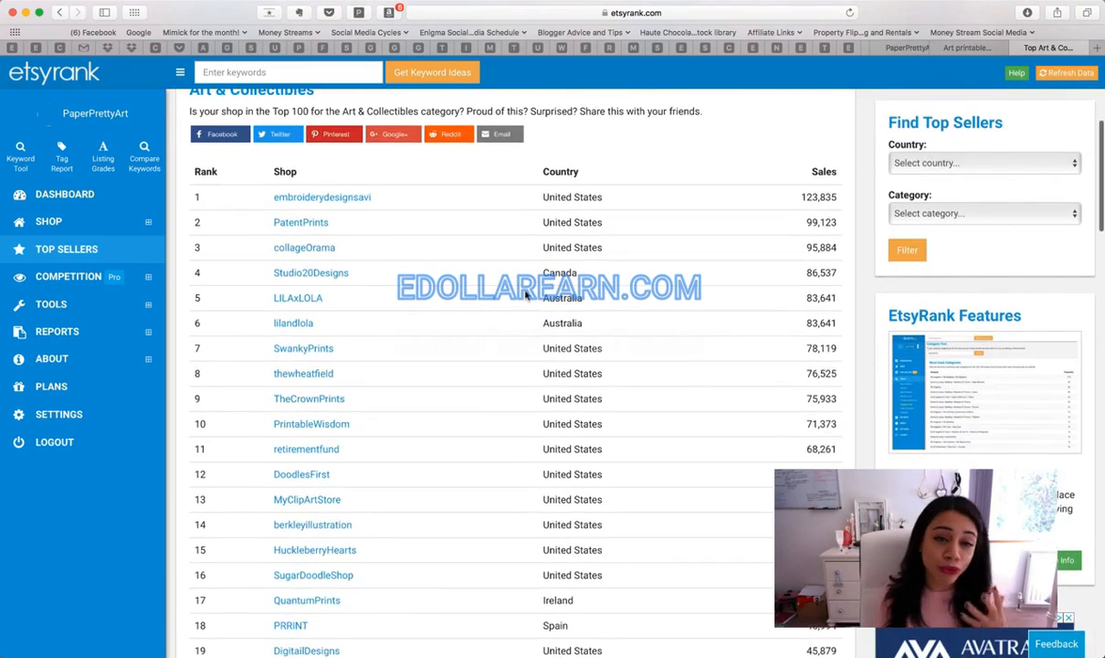
scroll(525, 292, "down", 1)
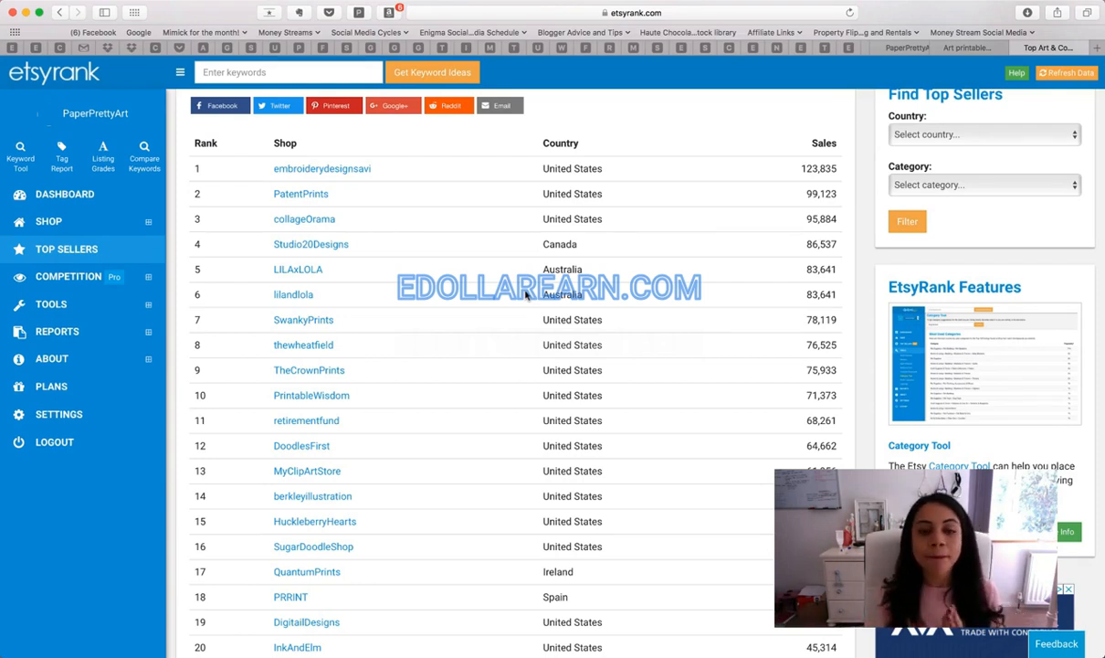
scroll(526, 292, "up", 5)
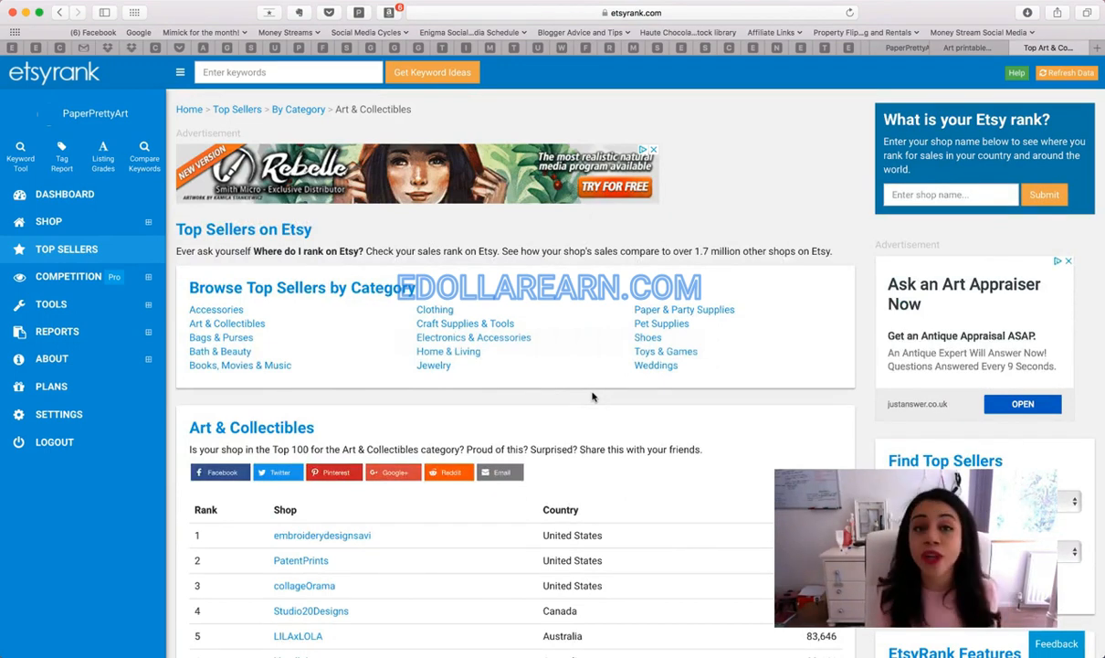
scroll(592, 397, "down", 5)
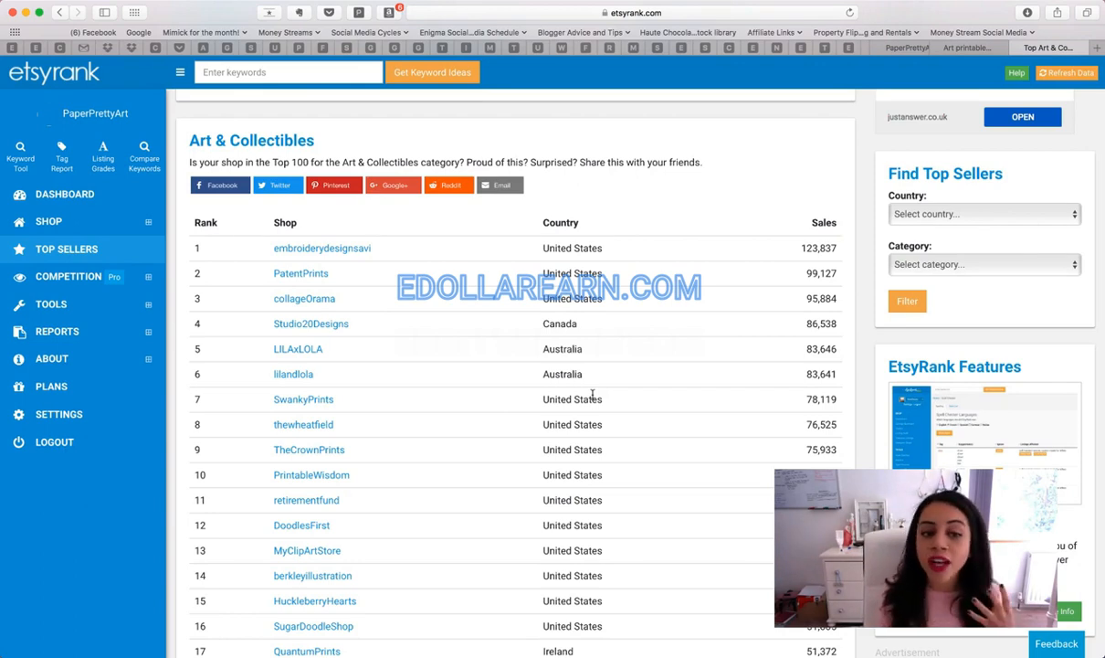
scroll(592, 394, "down", 2)
scroll(357, 410, "down", 2)
scroll(357, 409, "up", 3)
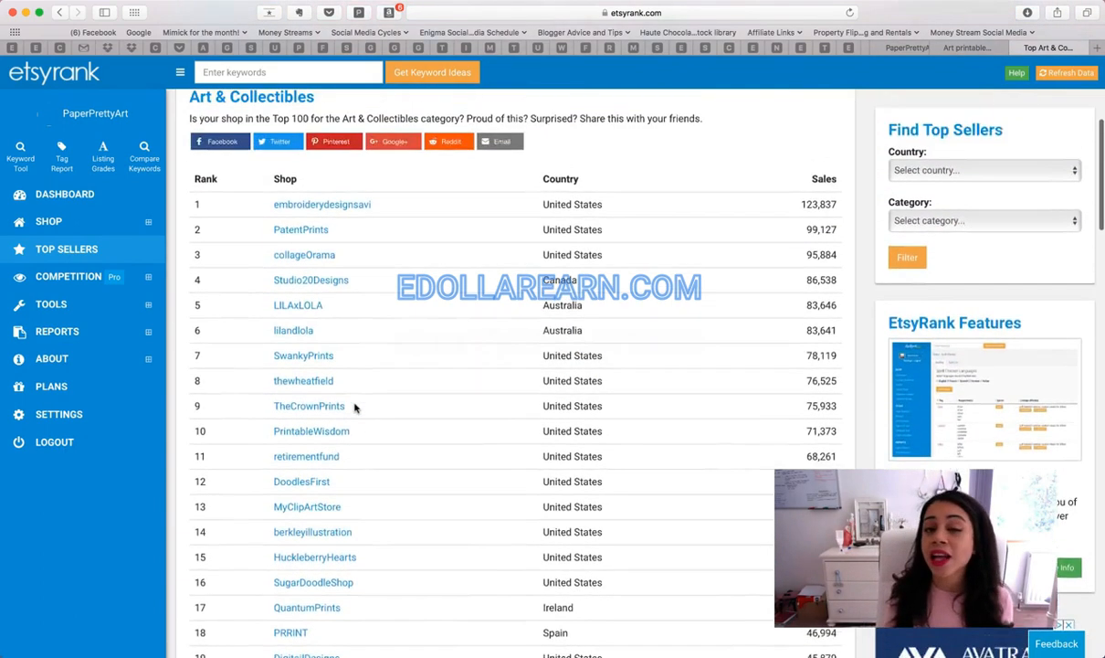
scroll(355, 408, "up", 5)
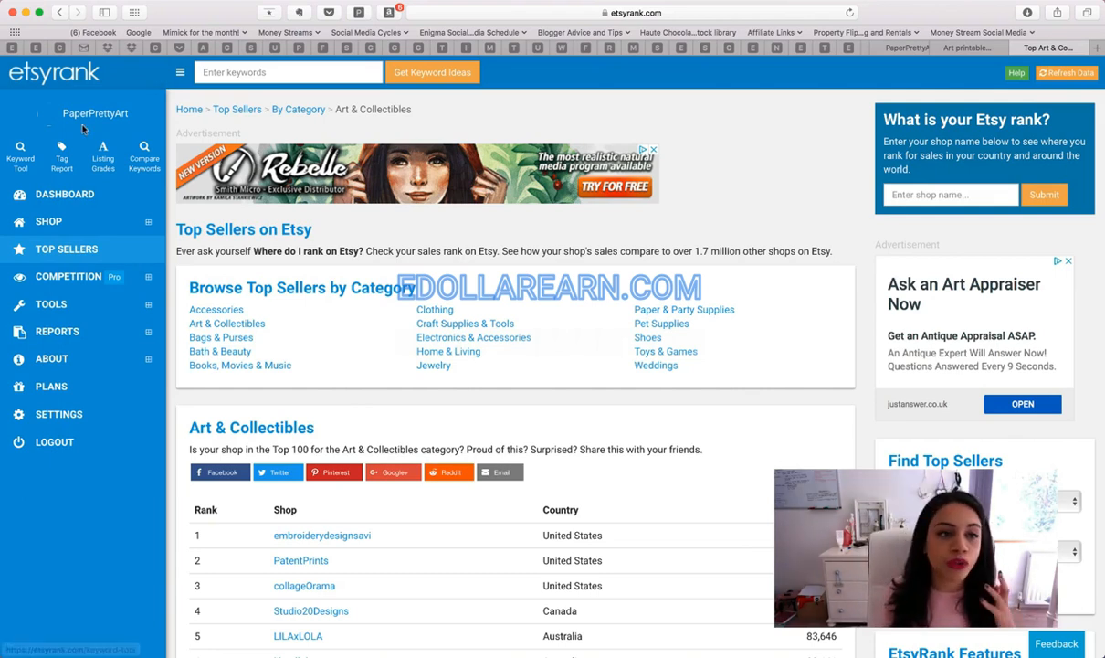
Look up the keyword "art printable" in the Keyword Tool.
left_click(21, 156)
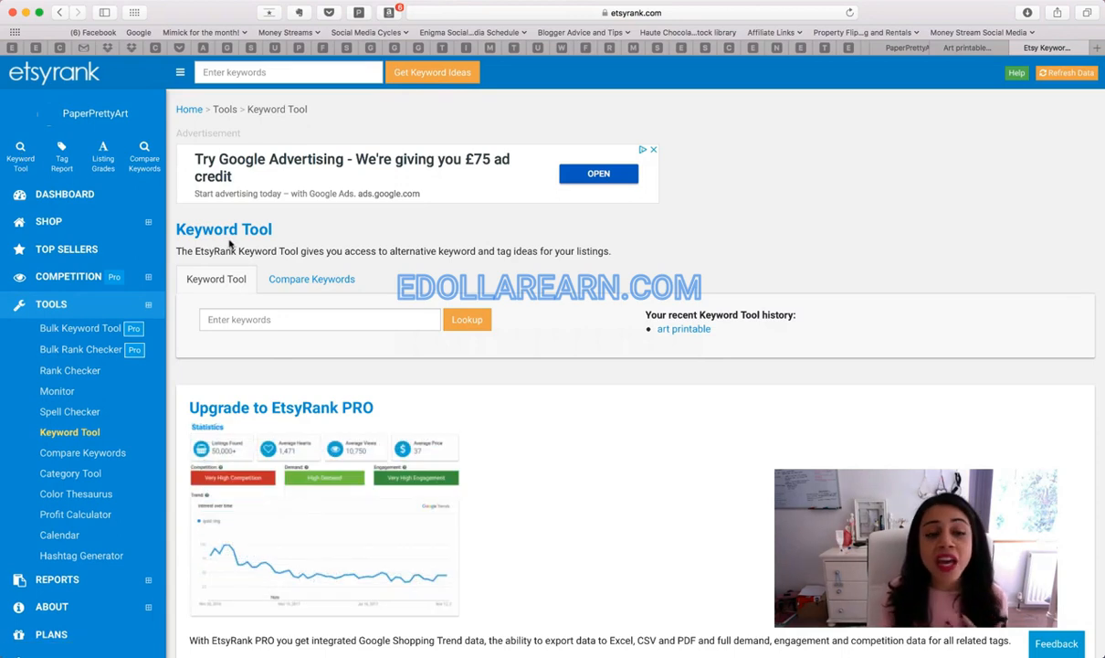
scroll(301, 266, "down", 1)
left_click(291, 277)
type("art printable")
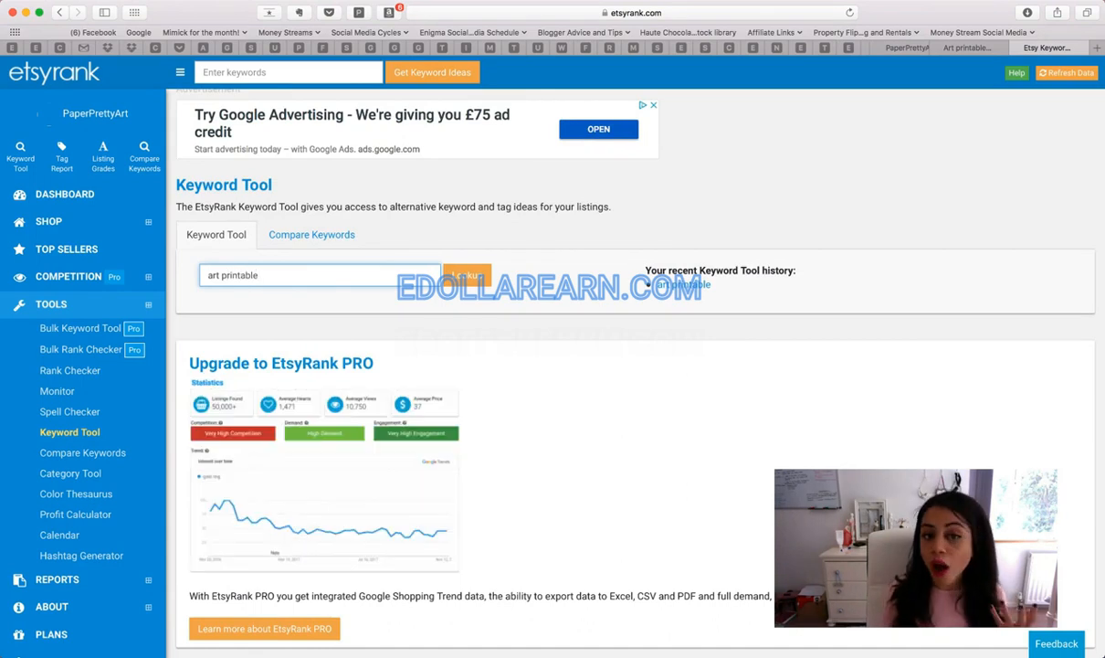
key("Return")
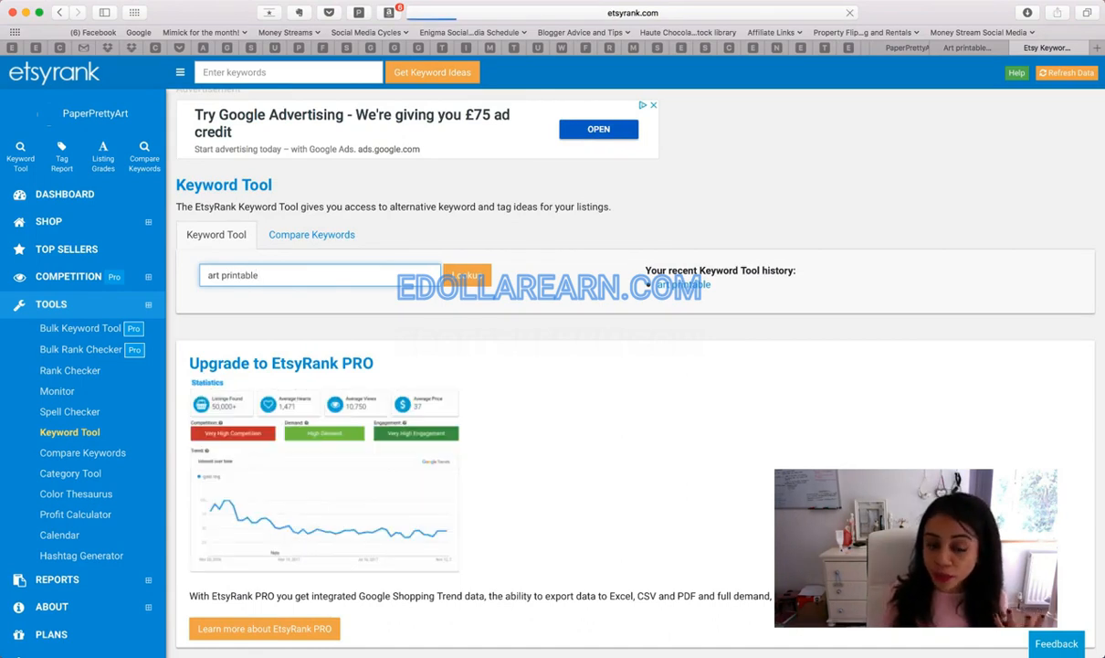
Examine the competition, demand and engagement ratings, statistics, tag cloud and related tags for "art printable".
scroll(749, 279, "down", 1)
scroll(749, 279, "down", 1)
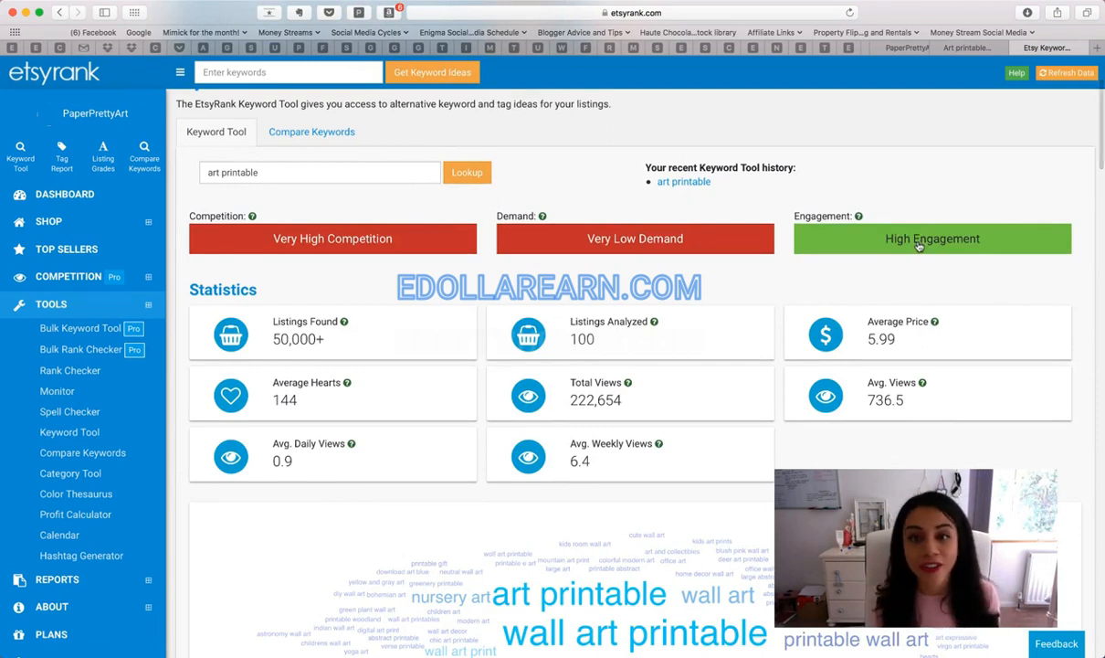
scroll(918, 244, "down", 3)
scroll(918, 245, "down", 5)
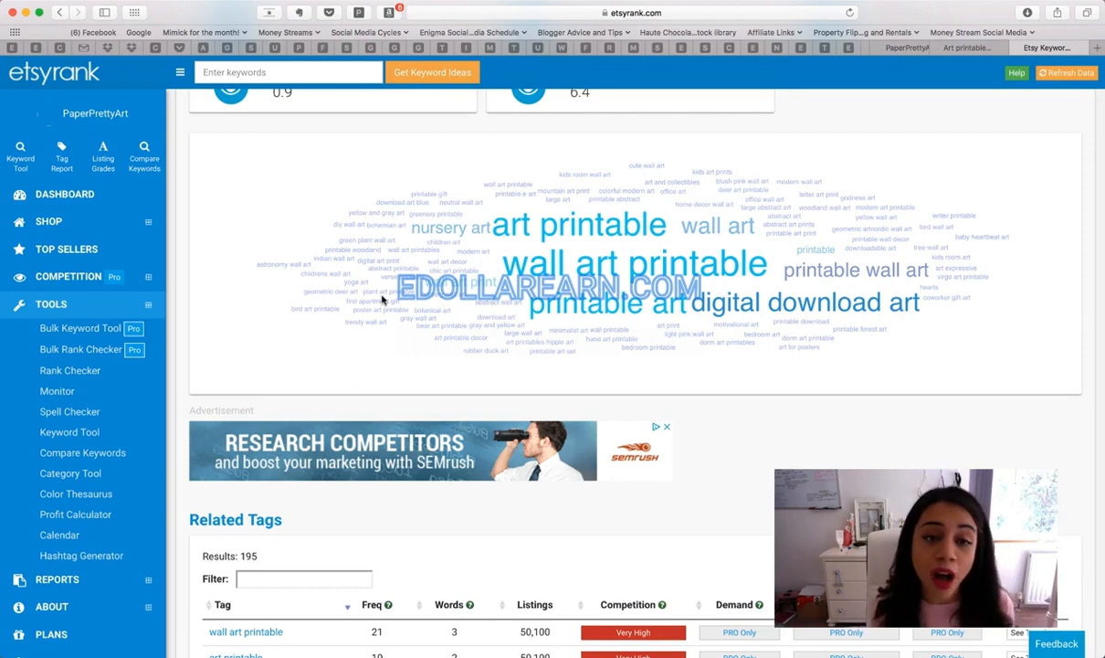
scroll(438, 233, "up", 1)
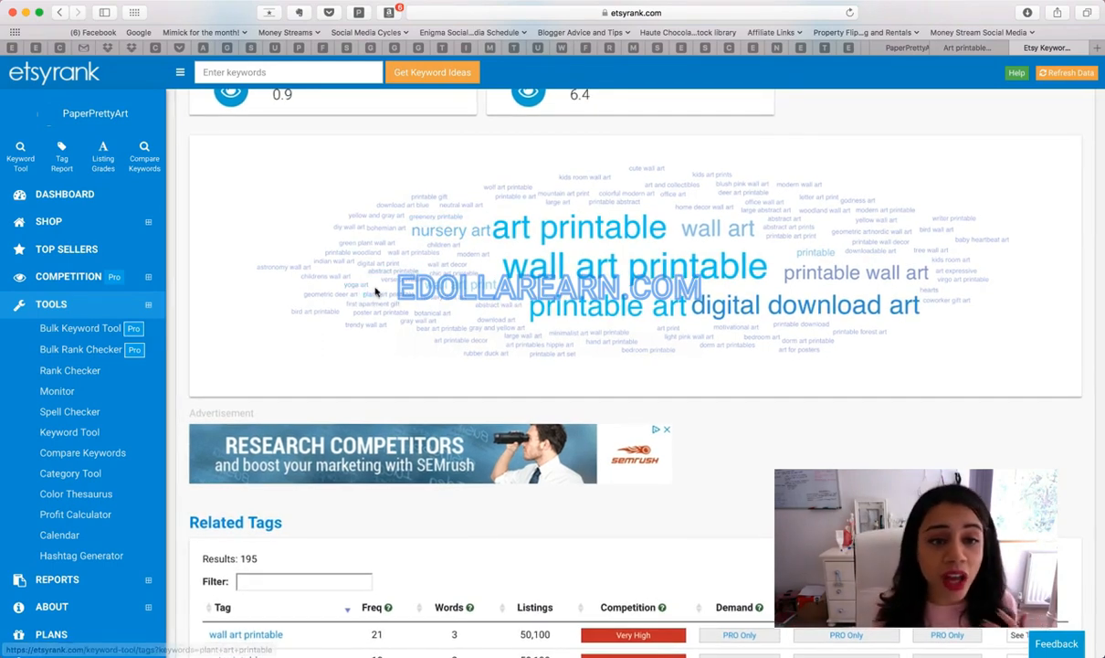
scroll(376, 290, "down", 3)
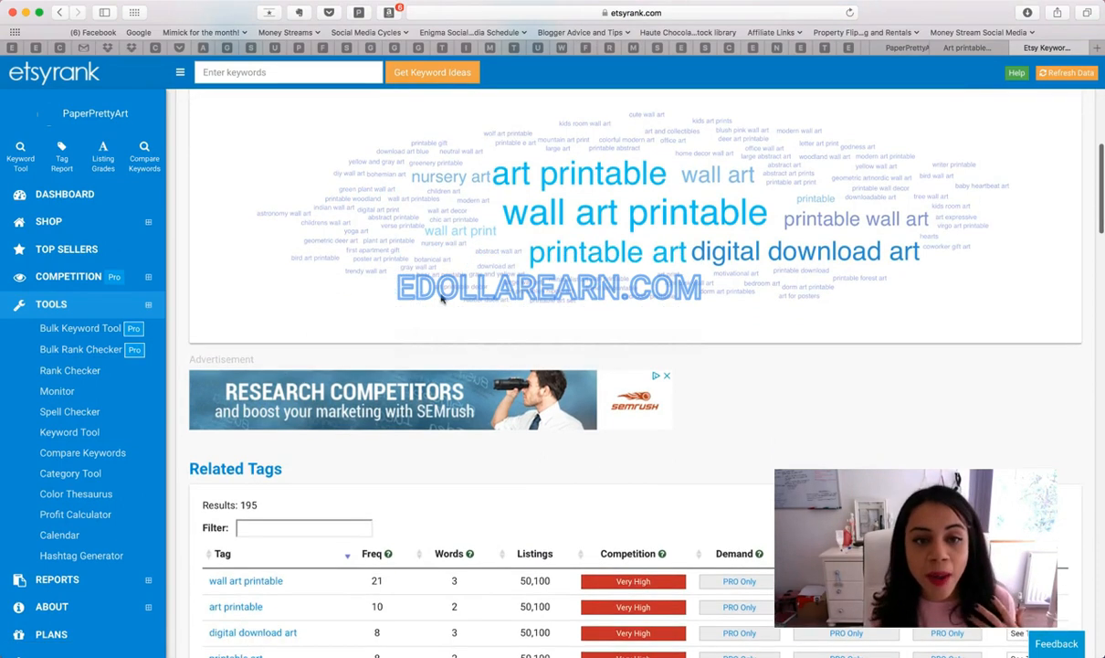
scroll(661, 374, "down", 5)
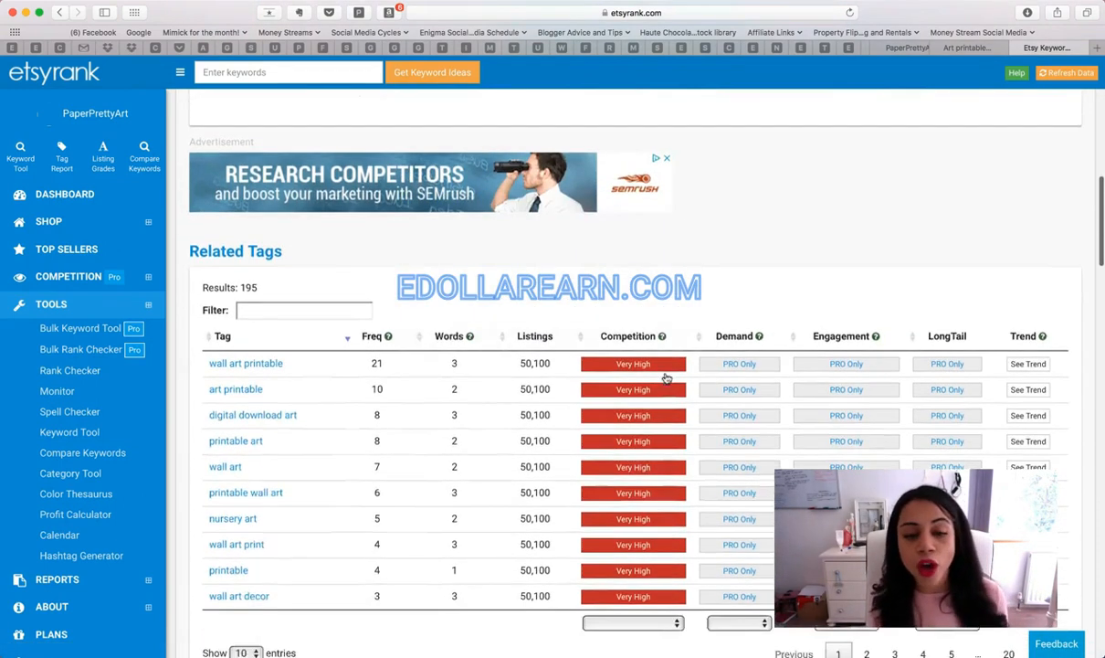
scroll(667, 377, "down", 4)
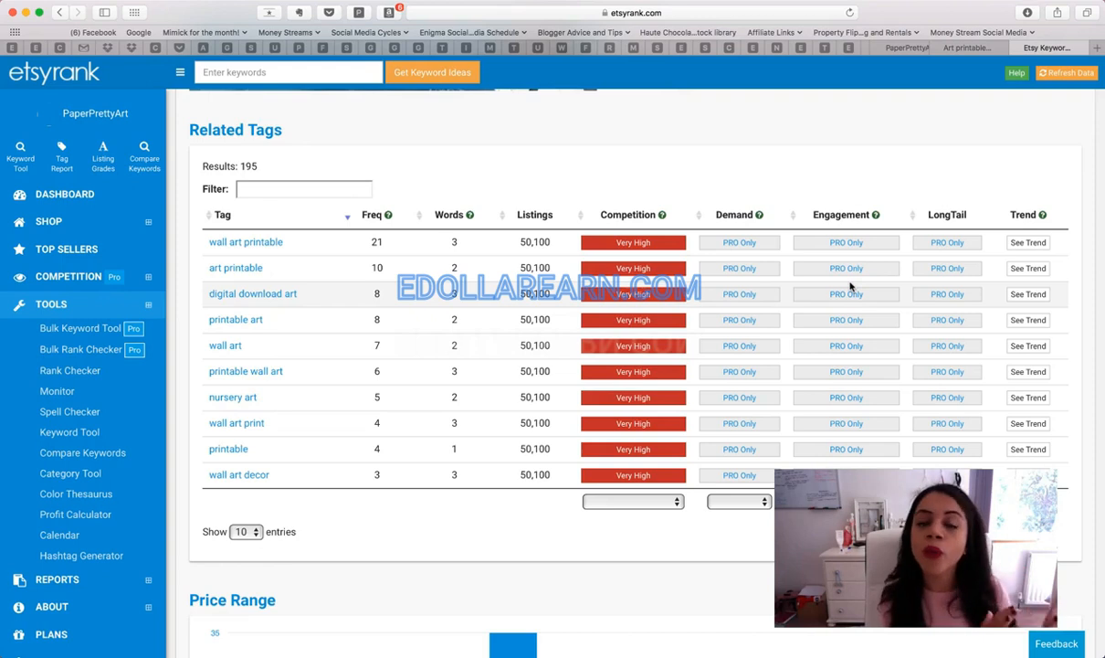
Open the trend for the related tag "nursery wall art".
scroll(593, 252, "up", 2)
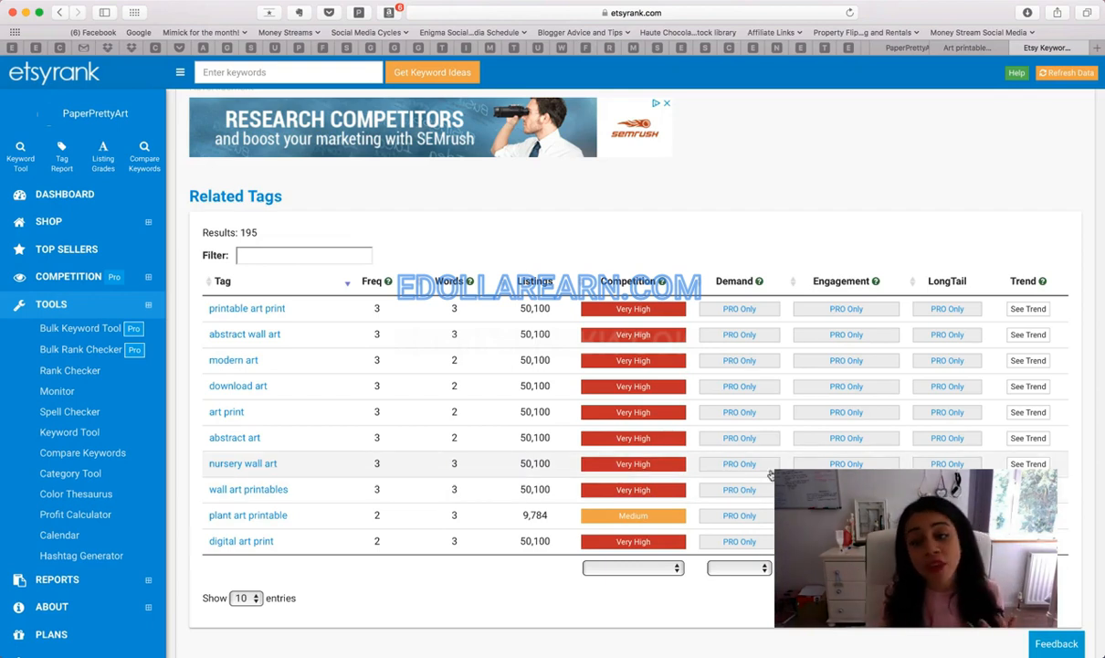
left_click(1038, 465)
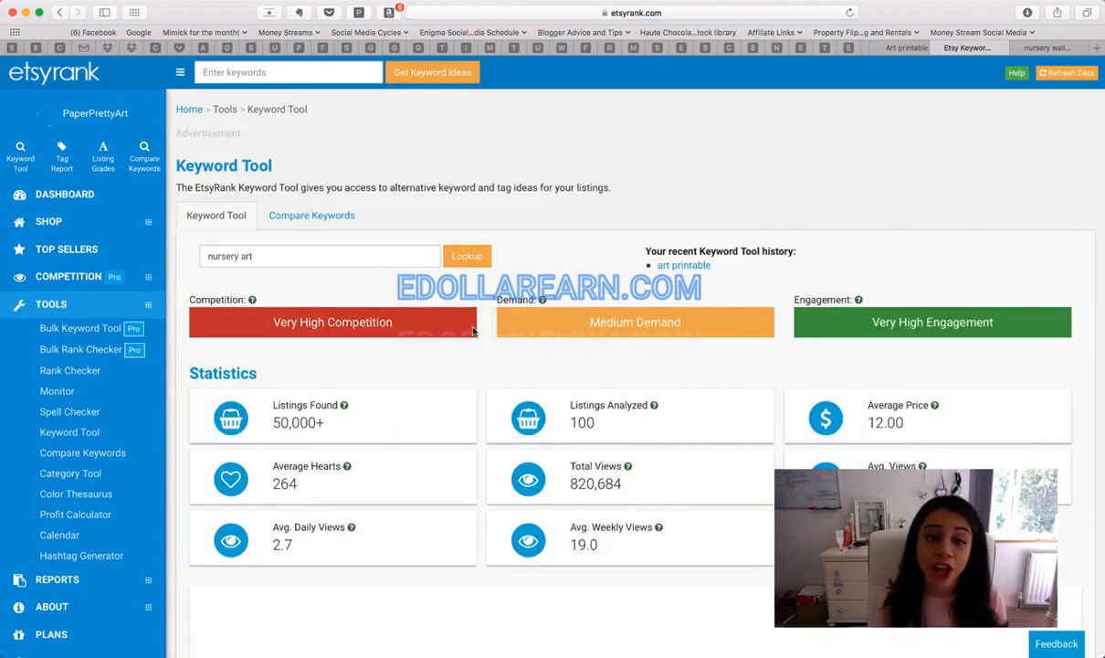
Review the keyword ratings, statistics and tag cloud for "nursery art".
scroll(471, 336, "down", 2)
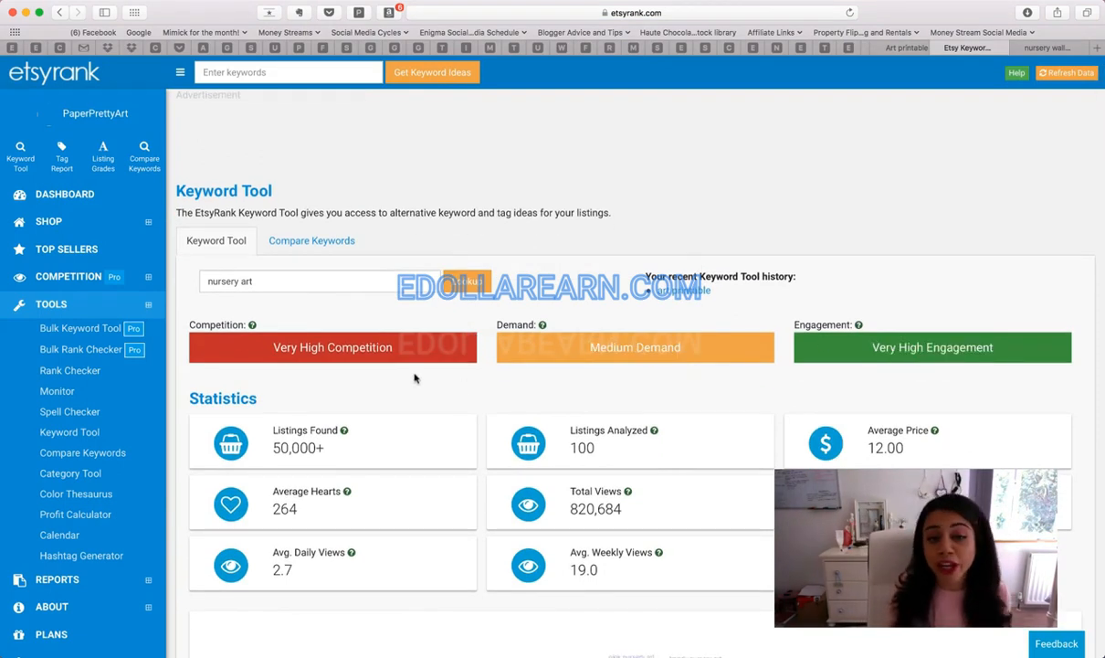
scroll(414, 378, "down", 5)
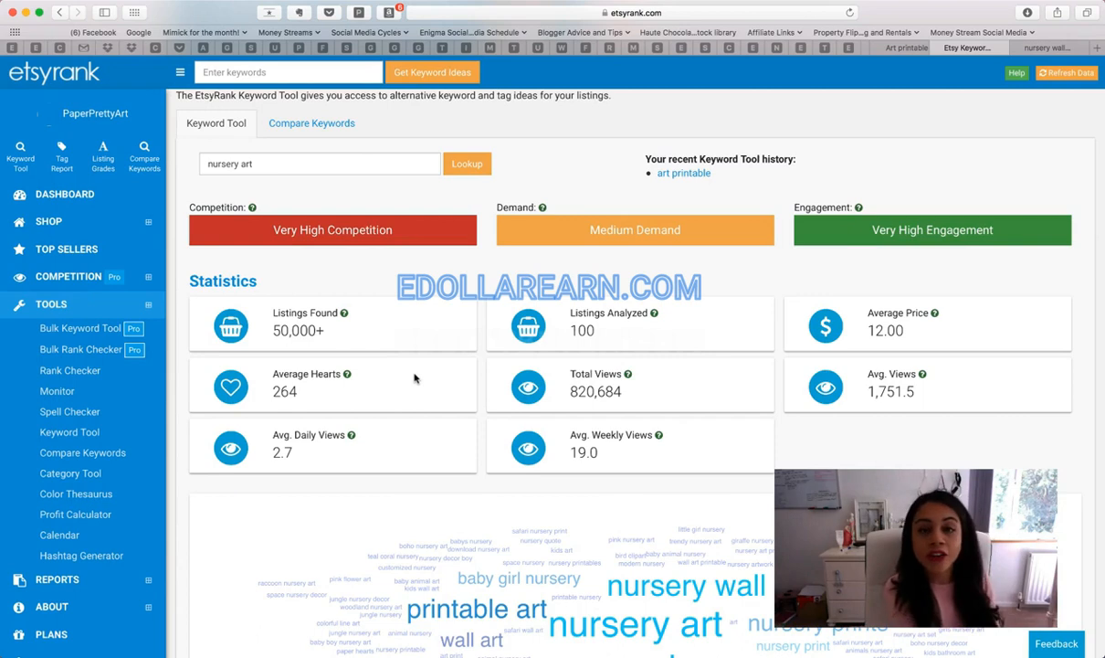
scroll(431, 311, "down", 10)
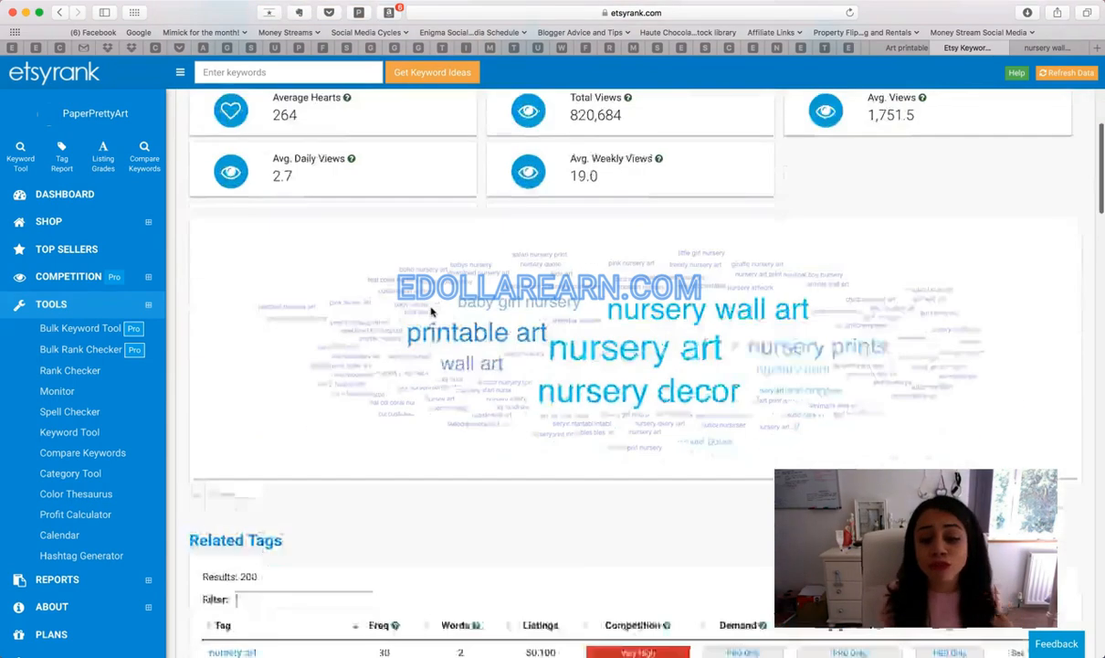
scroll(432, 312, "up", 15)
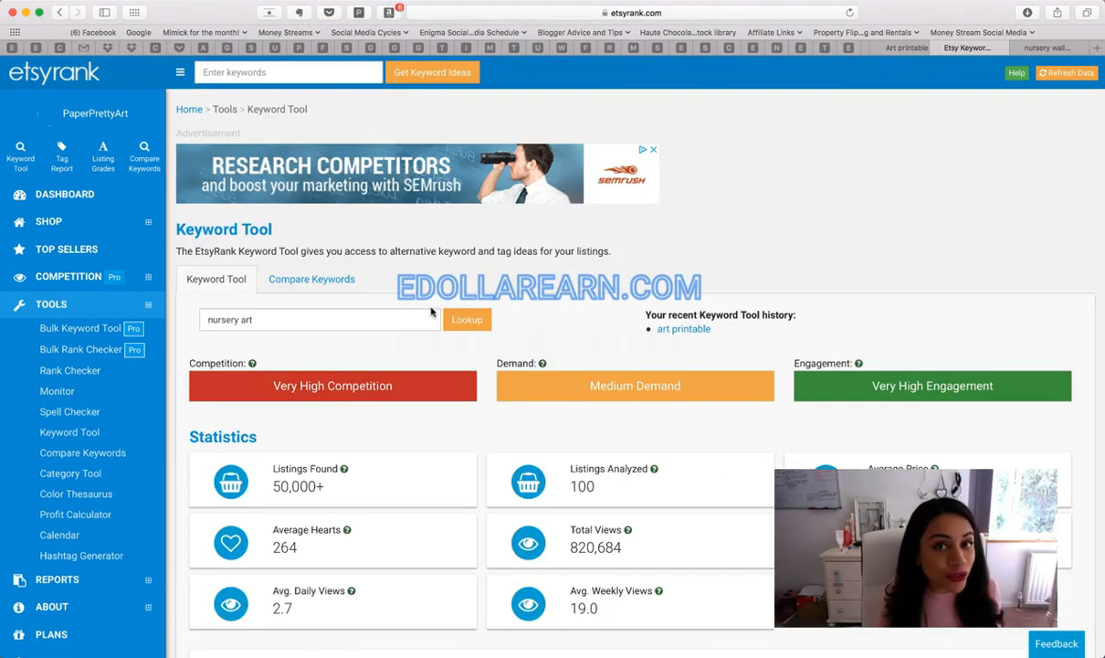